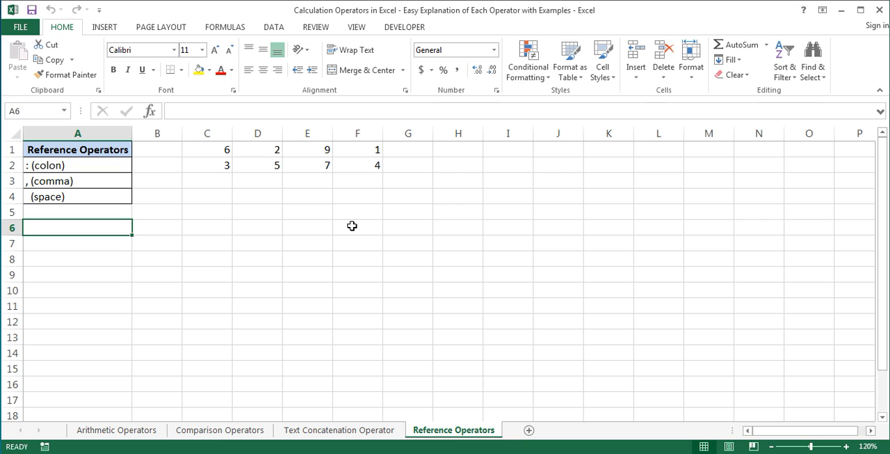
# - Enter =SUM(C1:F2) in cell F3 to add the whole number block using the colon range operator
pyautogui.click(371, 182)
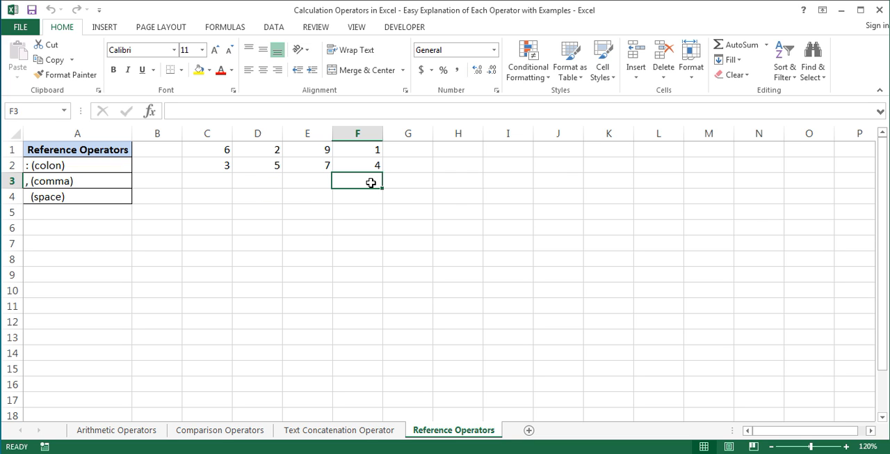
pyautogui.write('=sum')
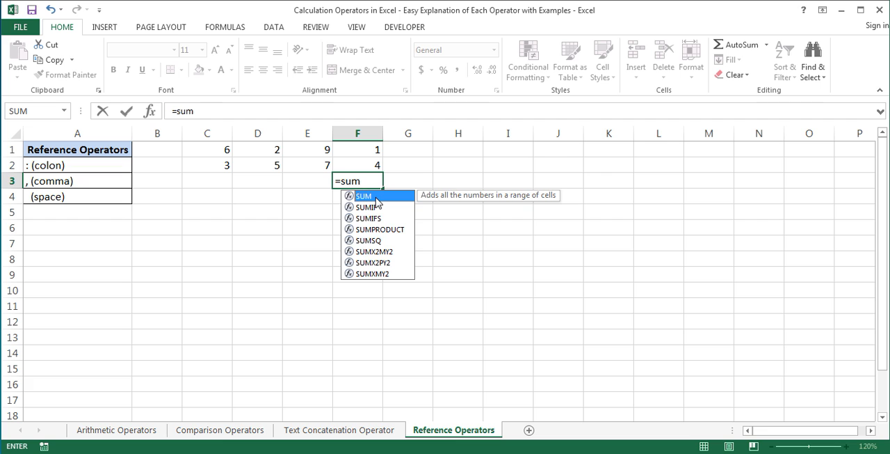
pyautogui.doubleClick(375, 197)
pyautogui.moveTo(224, 148); pyautogui.dragTo(346, 167)
pyautogui.write(')')
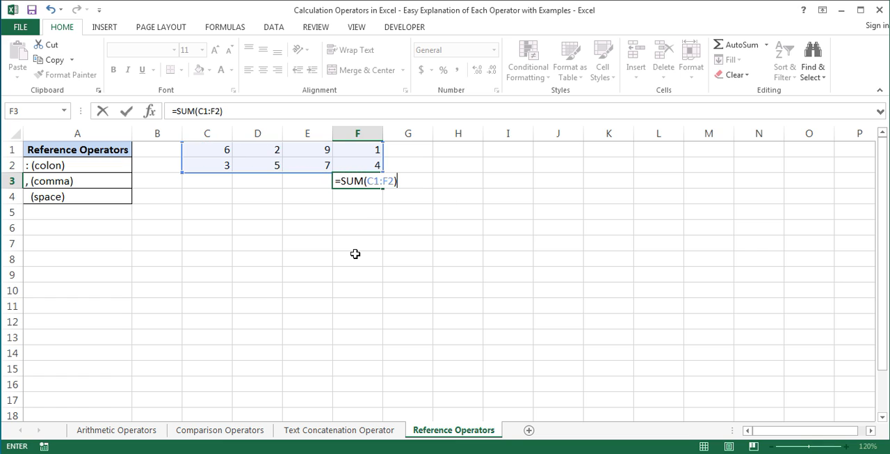
pyautogui.press('Return')
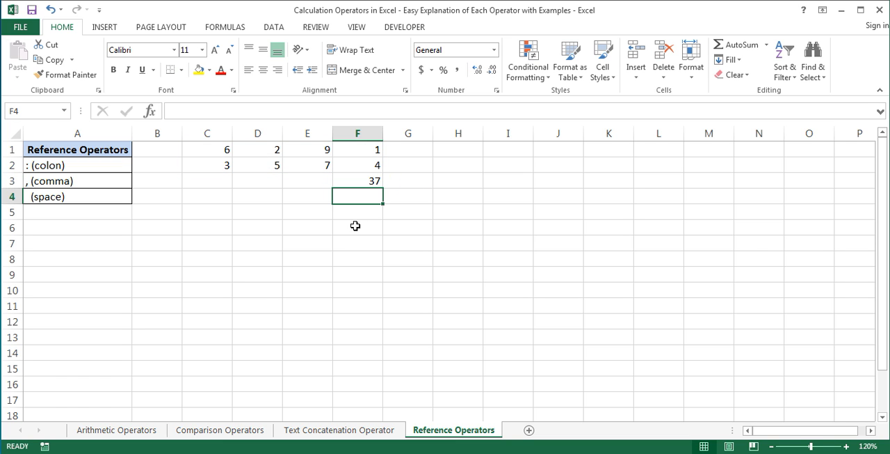
pyautogui.click(352, 180)
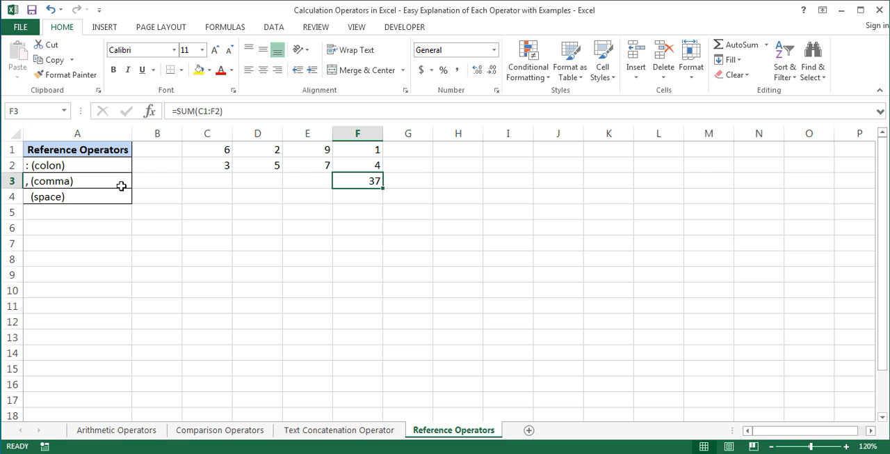
# - Change the formula in F3 to =SUM(C1:D2,F1:F2) so it adds two separate ranges with the comma operator
pyautogui.doubleClick(352, 181)
pyautogui.moveTo(367, 181); pyautogui.dragTo(407, 181)
pyautogui.press('BackSpace')
pyautogui.moveTo(222, 152); pyautogui.dragTo(259, 170)
pyautogui.write(',')
pyautogui.moveTo(369, 147); pyautogui.dragTo(368, 162)
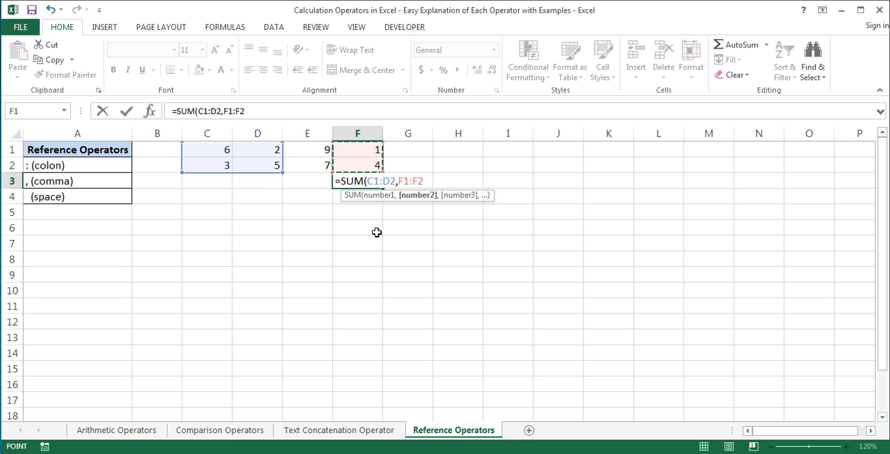
pyautogui.write(')')
pyautogui.press('Return')
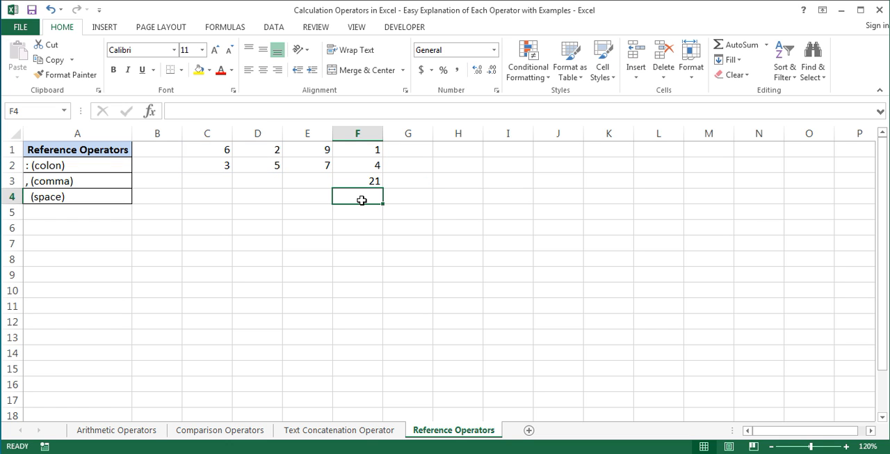
pyautogui.click(353, 181)
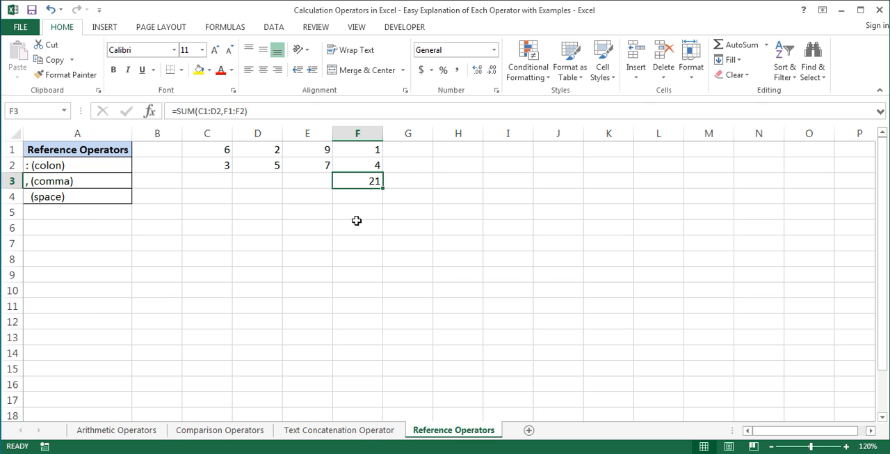
# - Select ranges C1:D2 and F1:F2 together to examine the cells that the comma formula adds
pyautogui.moveTo(225, 152); pyautogui.dragTo(256, 169)
pyautogui.moveTo(352, 152); pyautogui.dragTo(355, 169)
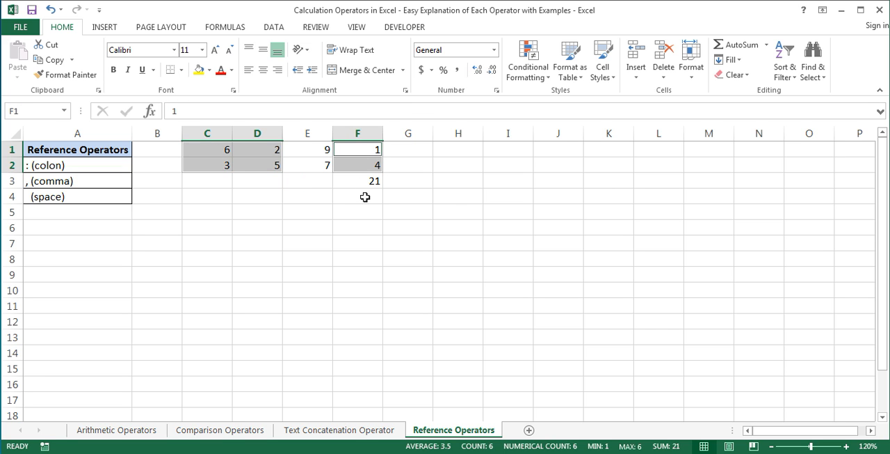
pyautogui.click(365, 197)
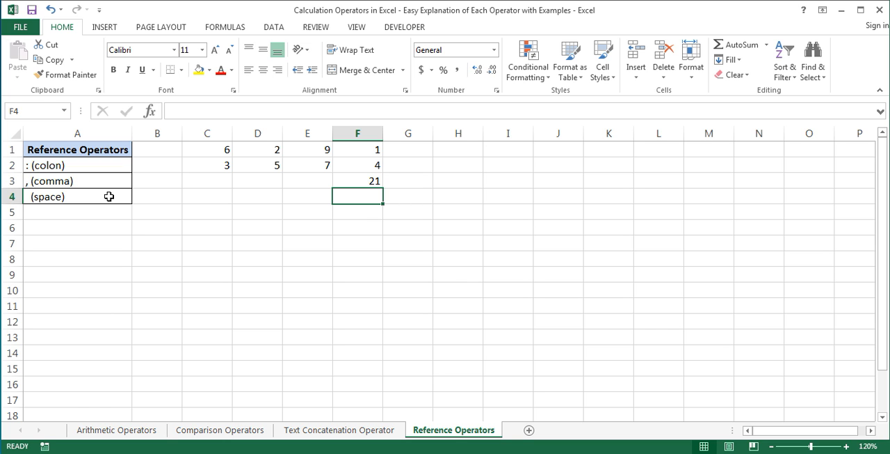
# - Change the formula in F3 to =SUM(C1:E2 C2:F2) to add only the ranges' intersection with the space operator
pyautogui.doubleClick(346, 181)
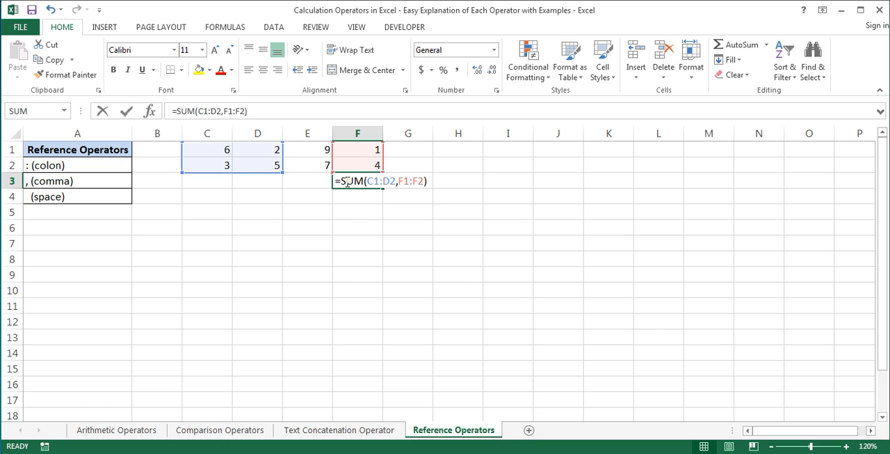
pyautogui.moveTo(366, 182); pyautogui.dragTo(427, 182)
pyautogui.press('BackSpace')
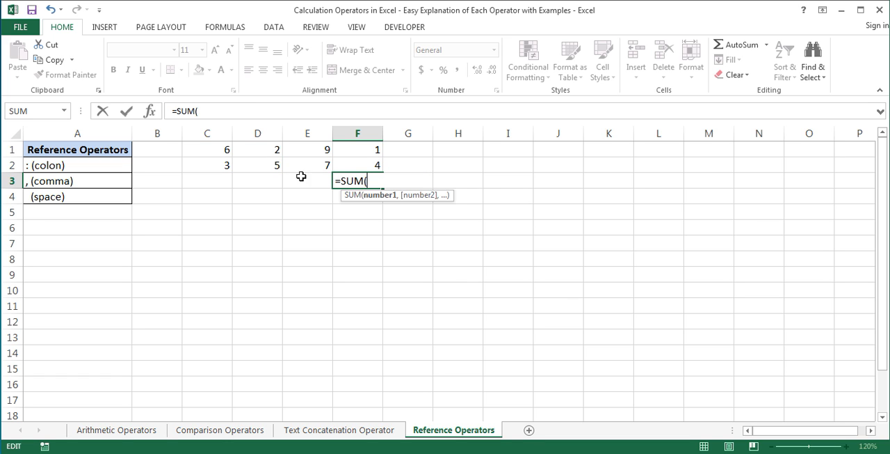
pyautogui.moveTo(225, 148); pyautogui.dragTo(301, 172)
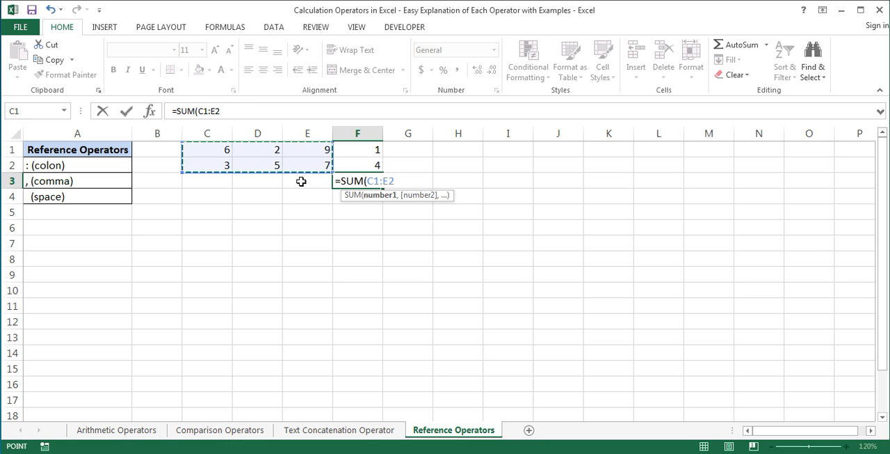
pyautogui.moveTo(210, 169); pyautogui.dragTo(360, 167)
pyautogui.write(')')
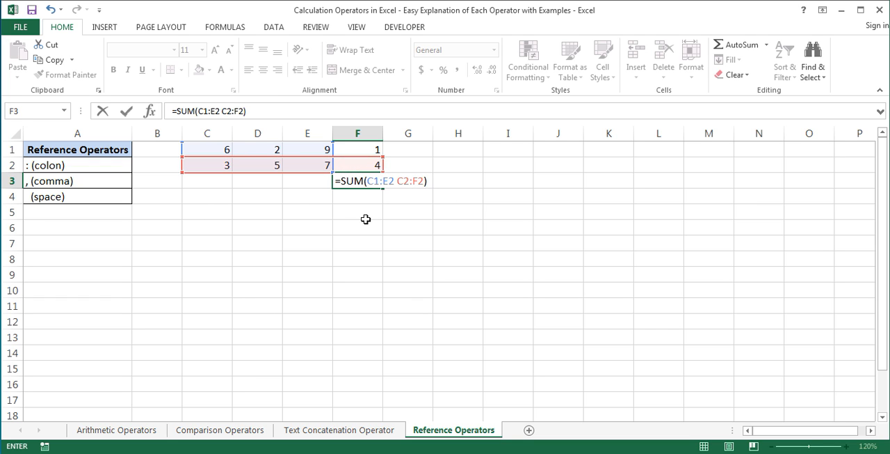
pyautogui.press('Return')
pyautogui.click(354, 182)
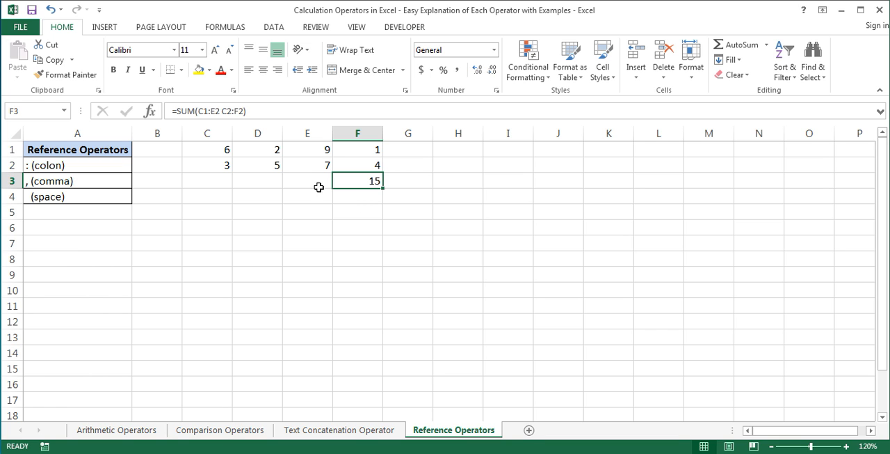
# - Select the overlapping ranges C1:E2 and C2:F2 together to examine the cells they share
pyautogui.moveTo(225, 148); pyautogui.dragTo(313, 171)
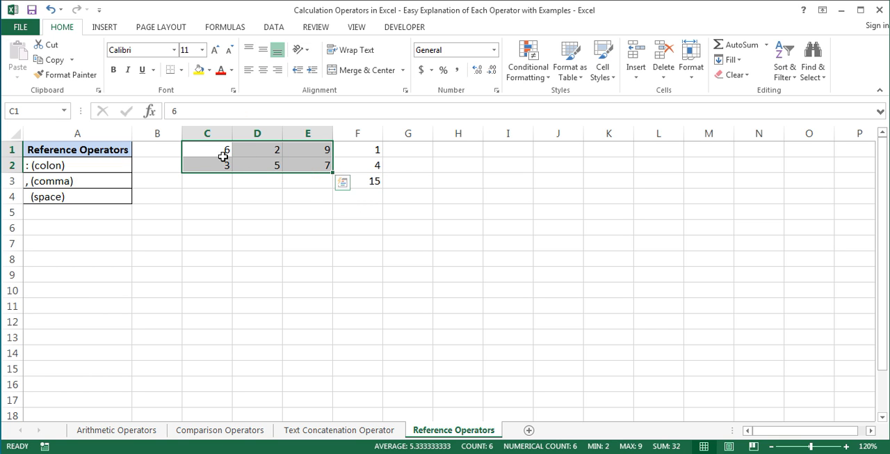
pyautogui.moveTo(206, 162); pyautogui.dragTo(352, 161)
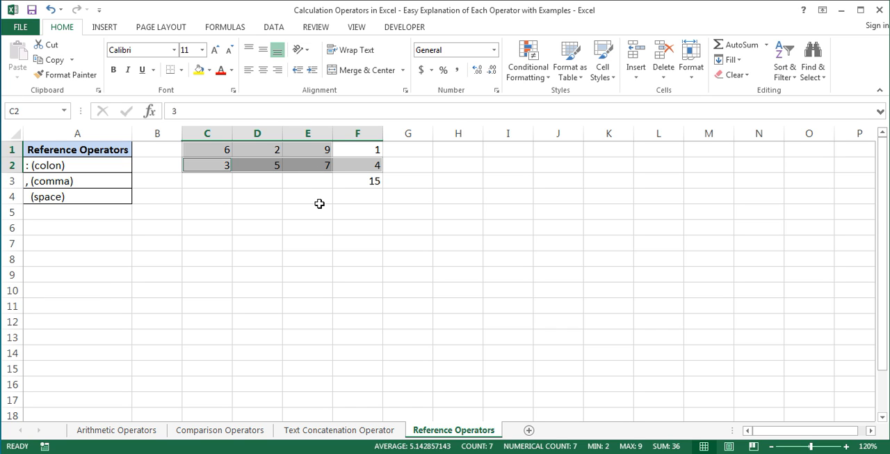
pyautogui.click(354, 197)
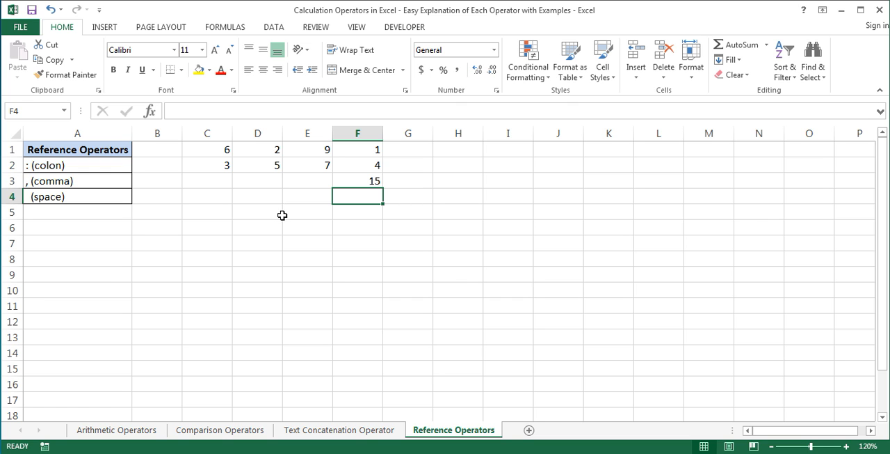
# - Replace the formula in F3 with =MAX(C1:F2)-MIN(C1:F2) to get the difference between the largest and smallest numbers
pyautogui.click(354, 180)
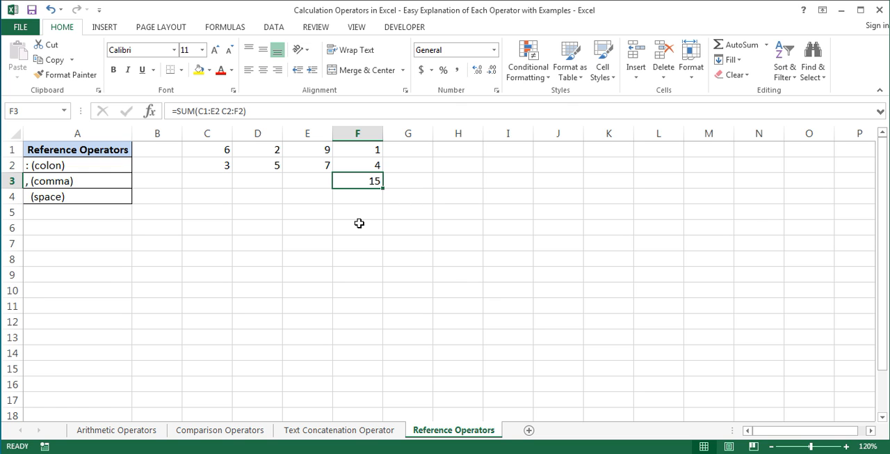
pyautogui.write('=max')
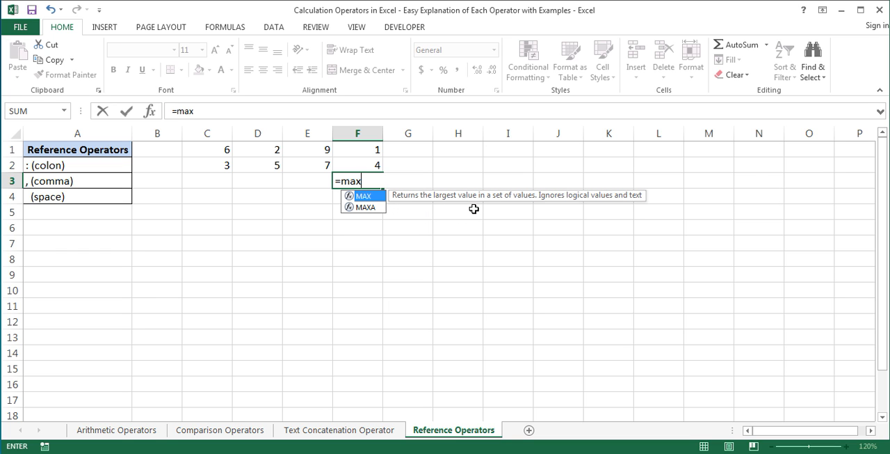
pyautogui.doubleClick(376, 196)
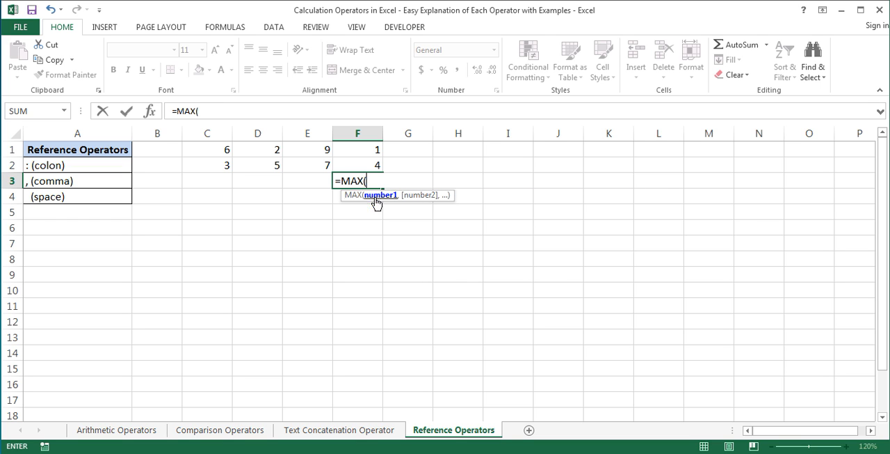
pyautogui.moveTo(226, 148); pyautogui.dragTo(357, 167)
pyautogui.write(')')
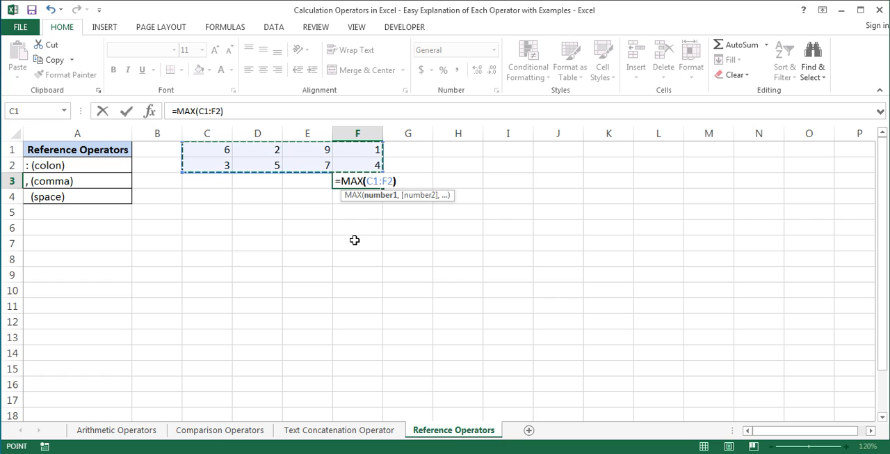
pyautogui.write('-min')
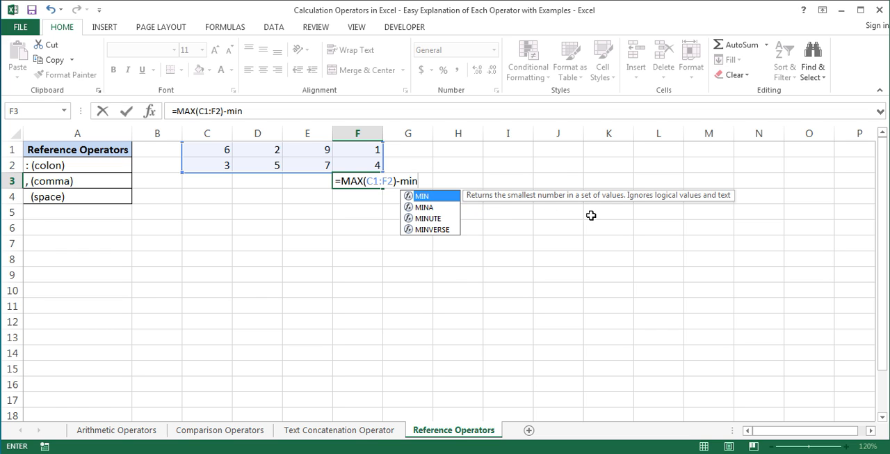
pyautogui.doubleClick(439, 196)
pyautogui.click(216, 149)
pyautogui.moveTo(215, 150); pyautogui.dragTo(351, 167)
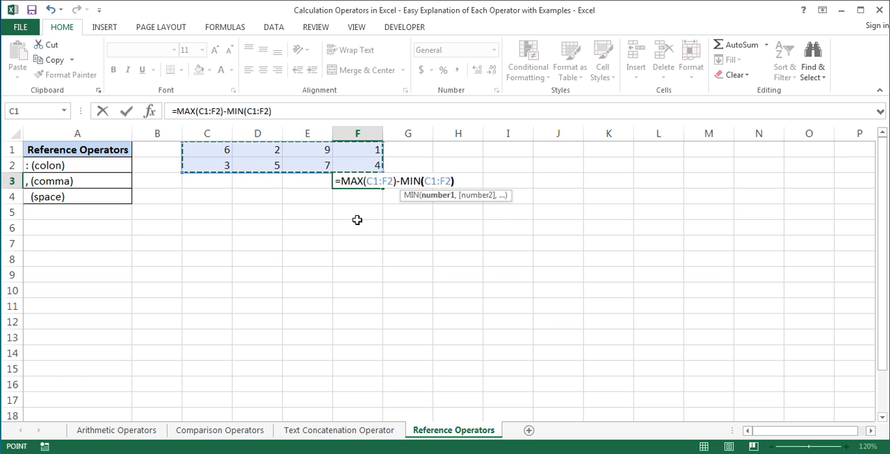
pyautogui.write(')')
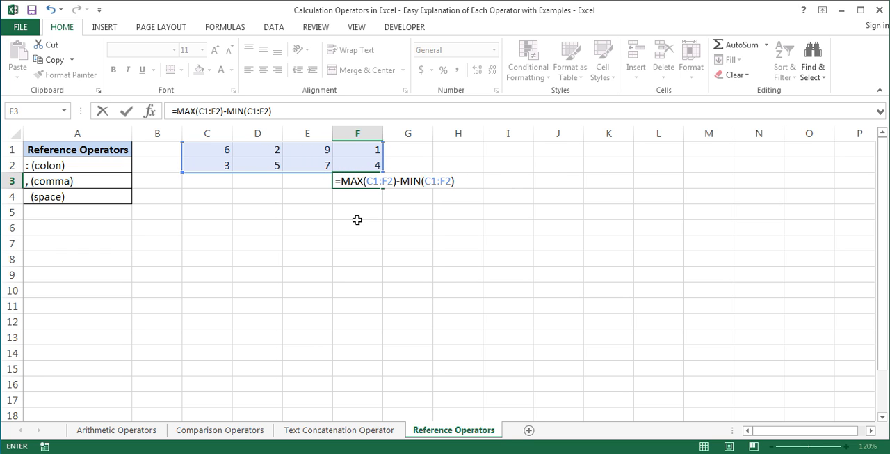
pyautogui.press('Return')
pyautogui.click(354, 180)
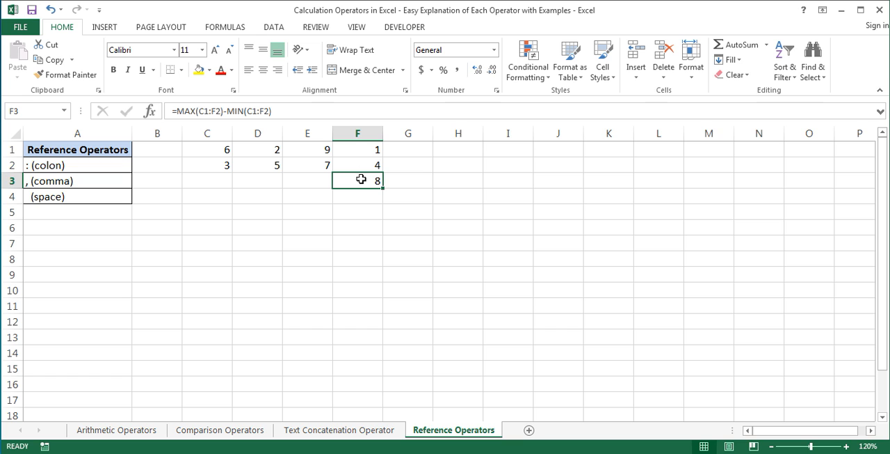
pyautogui.click(361, 201)
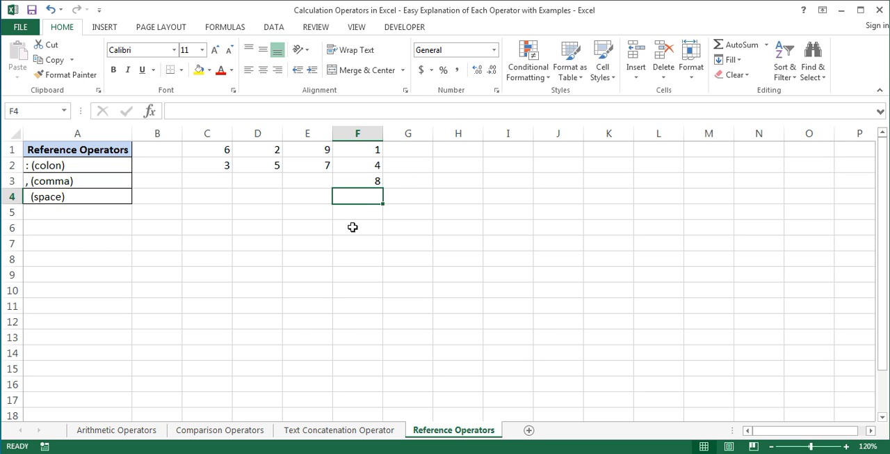
# - Replace the formula in F3 with =AVERAGE(C1,D2,E1) to average three individual cells
pyautogui.click(355, 182)
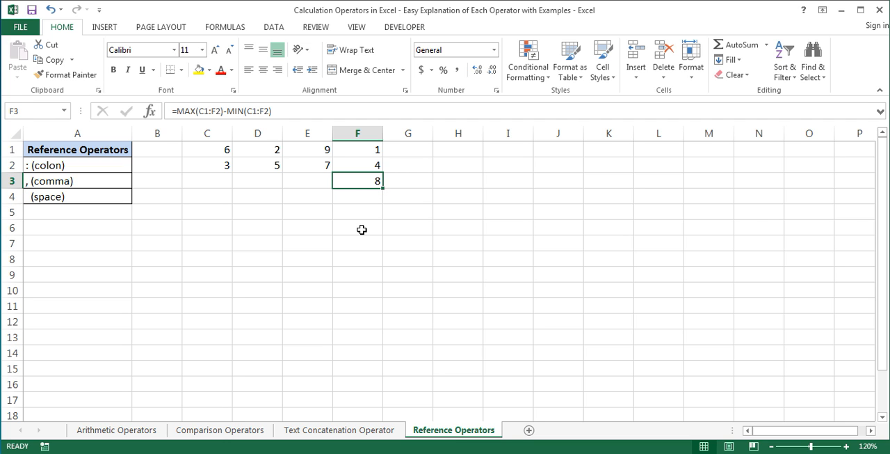
pyautogui.write('=ave')
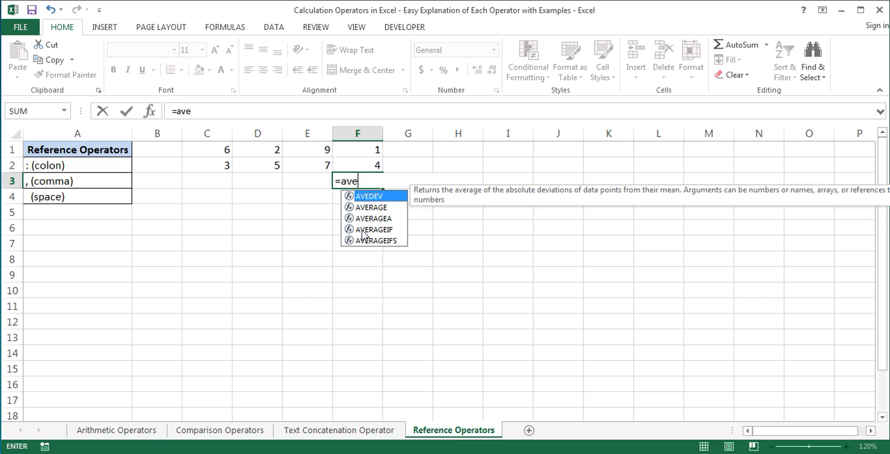
pyautogui.doubleClick(369, 208)
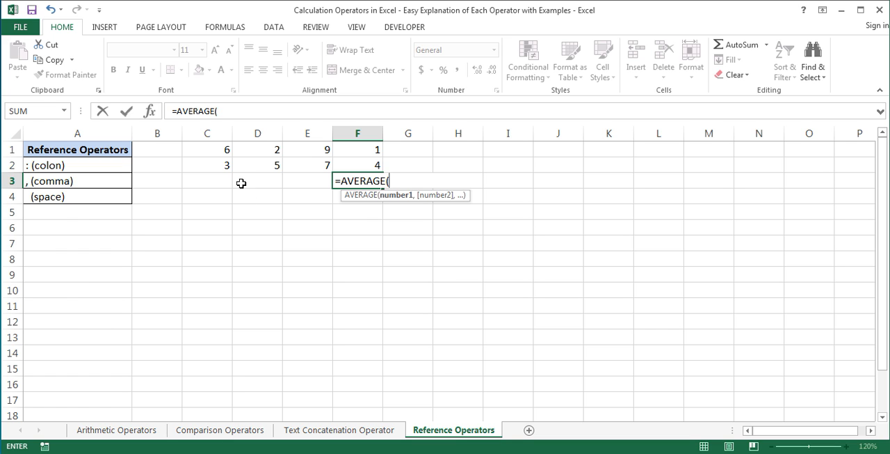
pyautogui.click(221, 149)
pyautogui.write(',')
pyautogui.click(258, 165)
pyautogui.write(',')
pyautogui.click(309, 149)
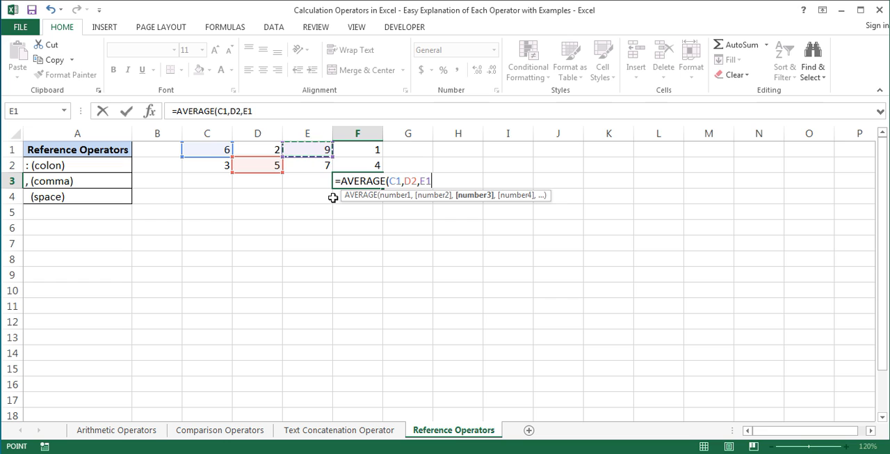
pyautogui.write(')')
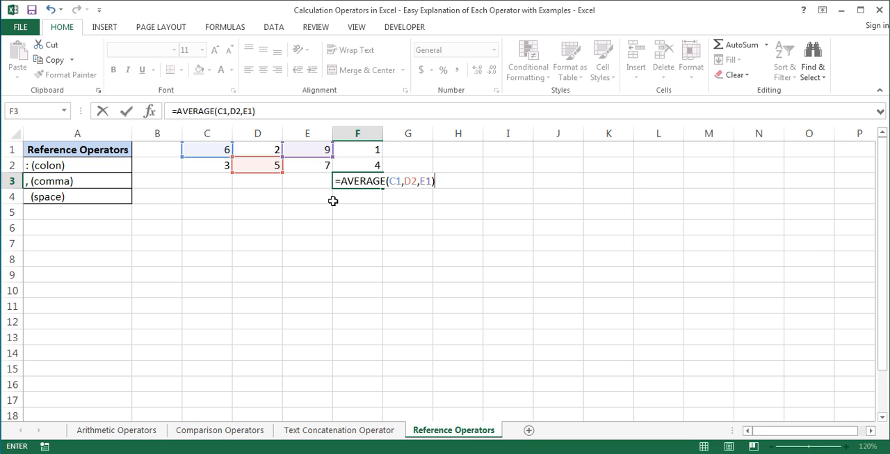
pyautogui.press('Return')
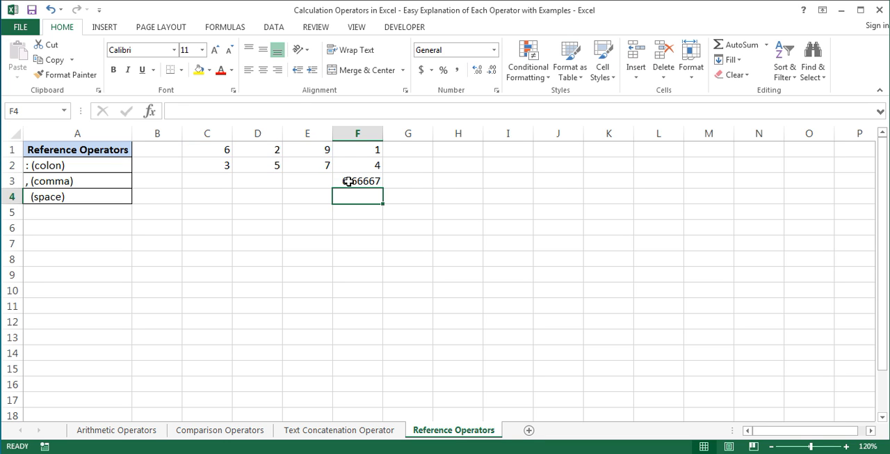
pyautogui.click(349, 181)
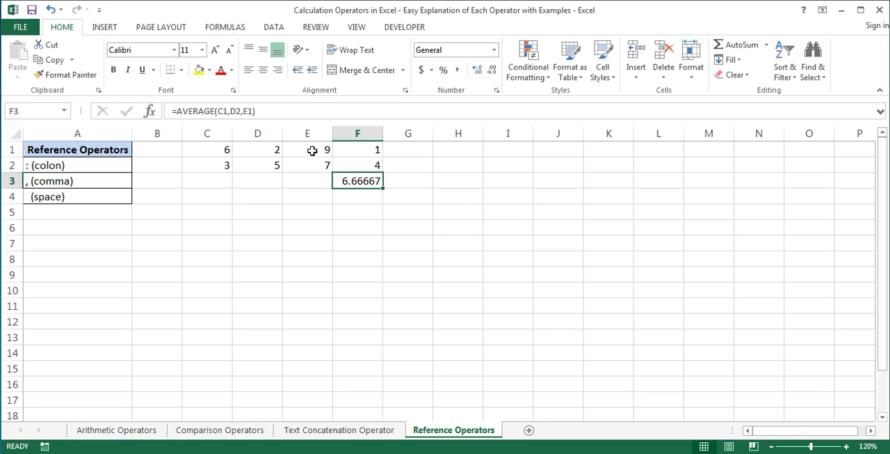
pyautogui.click(352, 197)
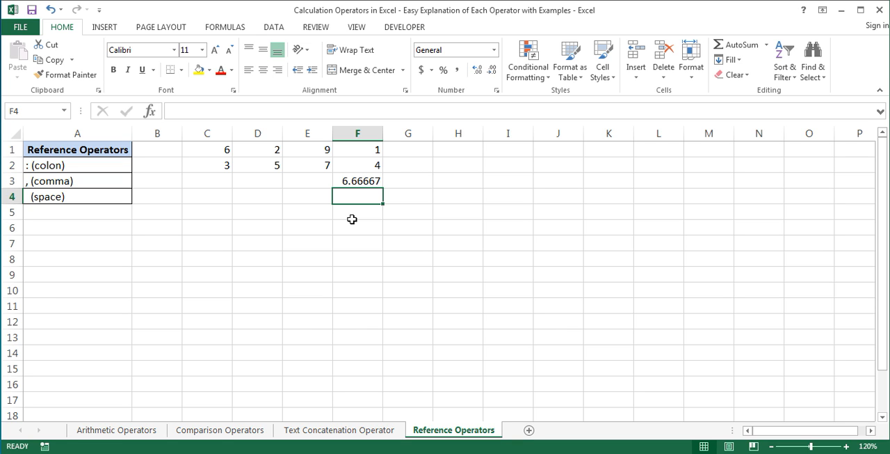
# - Highlight the overlapping ranges C1:F1 and C1:D2, and replace the formula in F3 with =COUNT(C1:F1 C1:D2) to count the numbers in their intersection
pyautogui.moveTo(216, 149); pyautogui.dragTo(353, 148)
pyautogui.moveTo(211, 148); pyautogui.dragTo(268, 170)
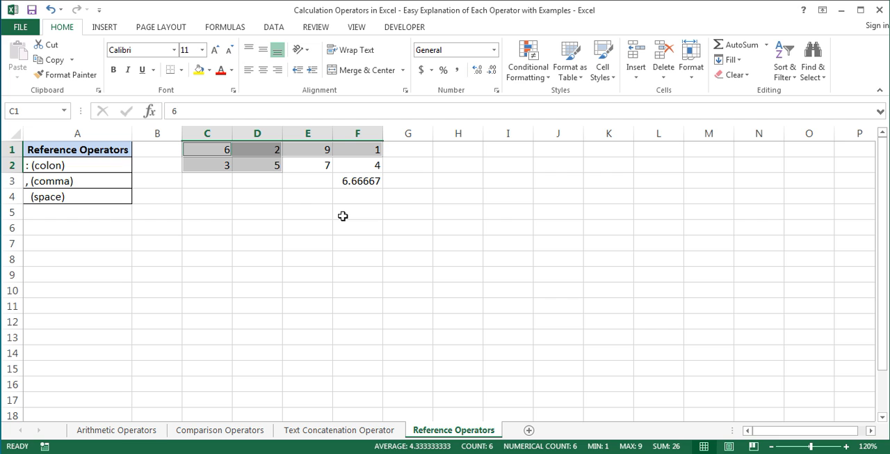
pyautogui.click(367, 183)
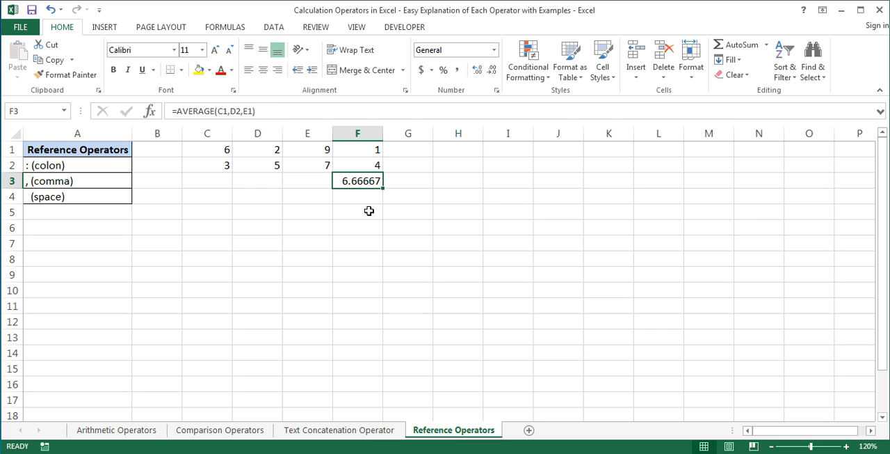
pyautogui.write('=co')
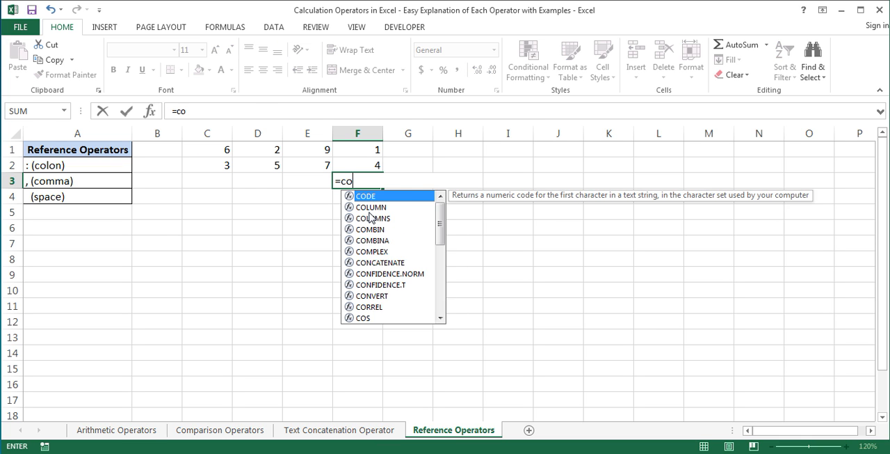
pyautogui.write('un')
pyautogui.doubleClick(383, 198)
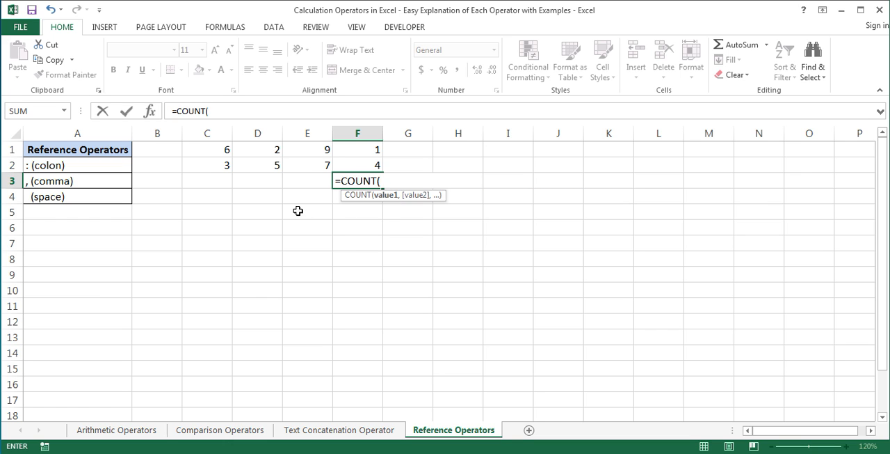
pyautogui.moveTo(228, 149); pyautogui.dragTo(354, 148)
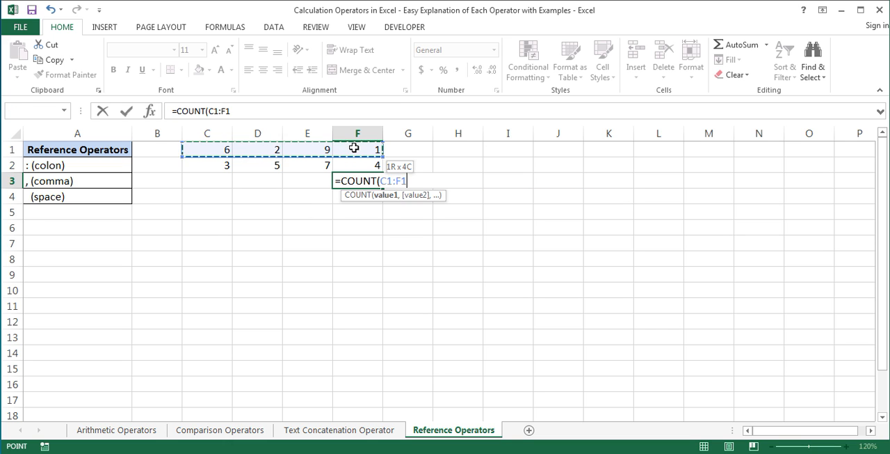
pyautogui.moveTo(188, 149); pyautogui.dragTo(264, 169)
pyautogui.write(')')
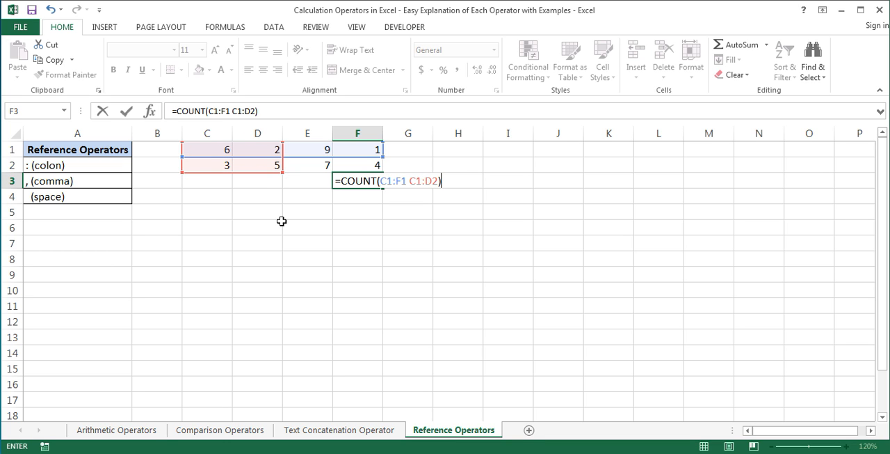
pyautogui.press('Return')
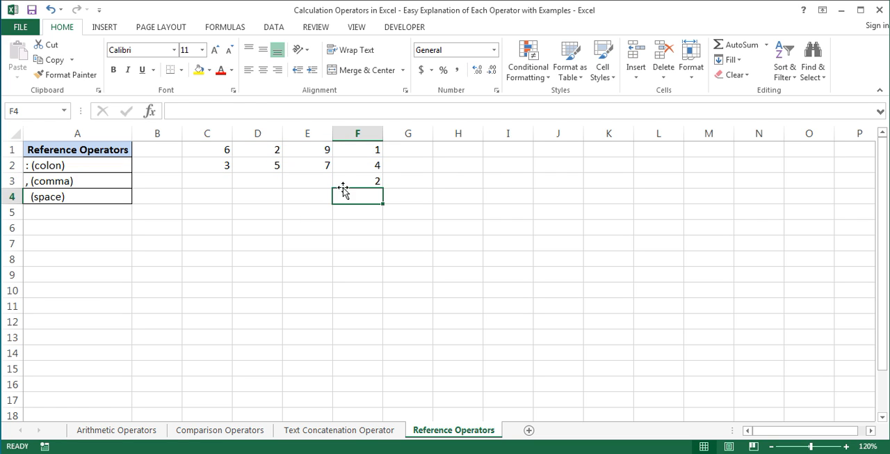
# - Review the formula in F3 and examine the counted cells by selecting C1:D1, followed by the overlapping ranges C1:F1 and C1:D2 together
pyautogui.click(346, 182)
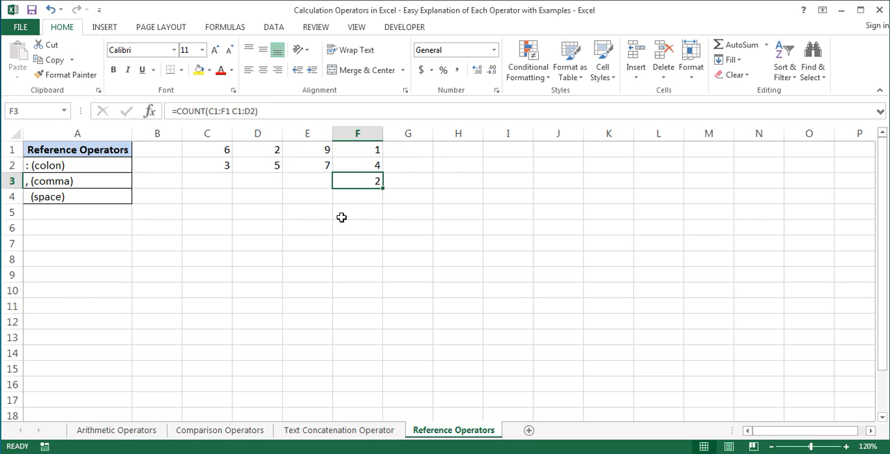
pyautogui.click(224, 151)
pyautogui.moveTo(224, 151); pyautogui.dragTo(264, 150)
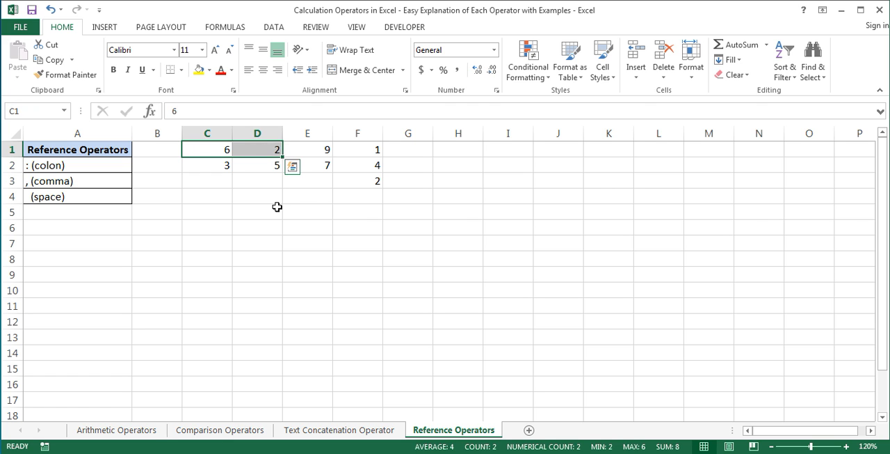
pyautogui.moveTo(213, 150); pyautogui.dragTo(354, 155)
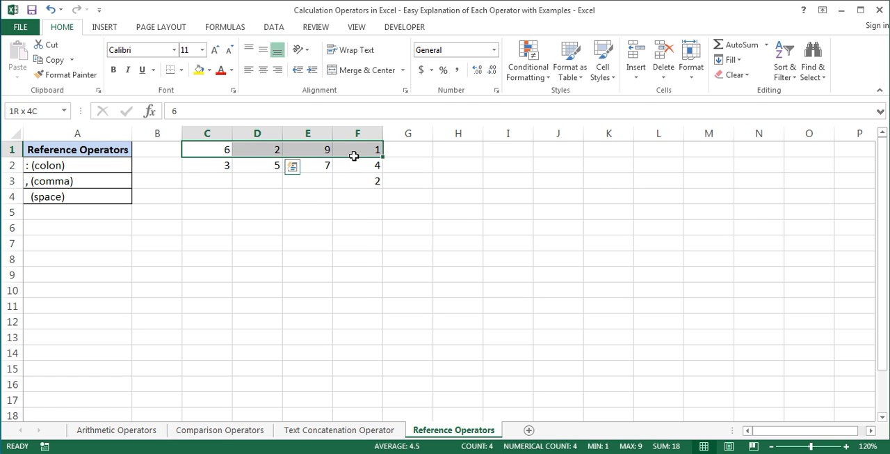
pyautogui.moveTo(208, 149); pyautogui.dragTo(260, 167)
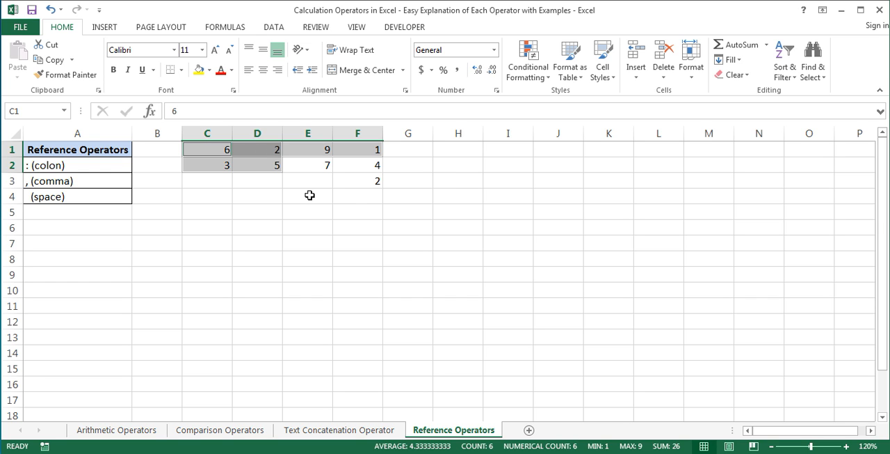
pyautogui.click(352, 197)
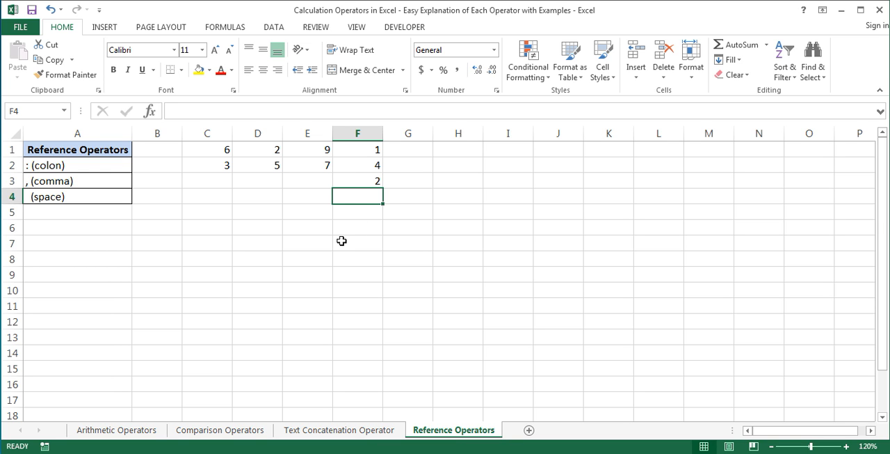